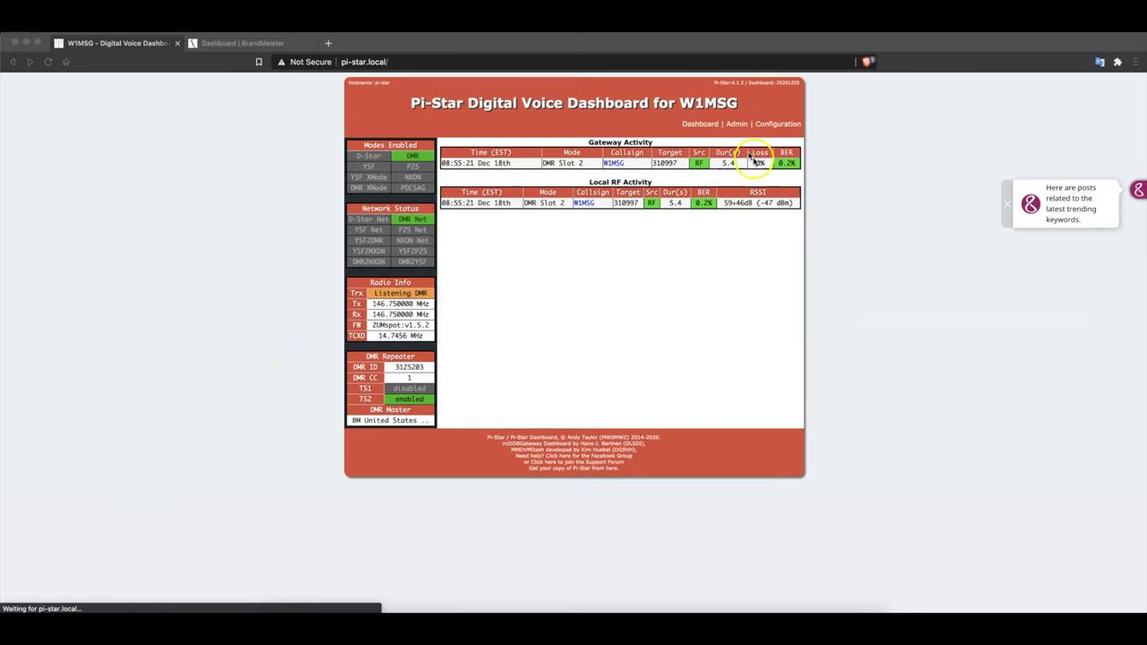
- Open Pi-Star's Live Logs from Admin, showing repeated DMR master login failures
{"action": "left_click", "coordinate": [738, 124]}
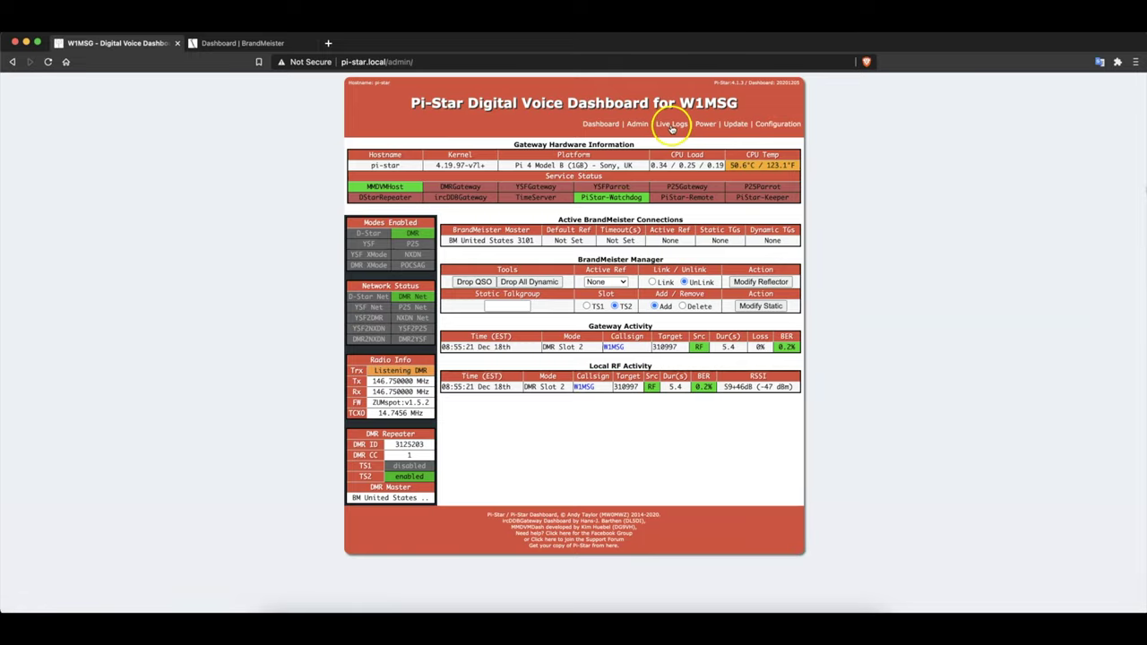
{"action": "left_click", "coordinate": [670, 125]}
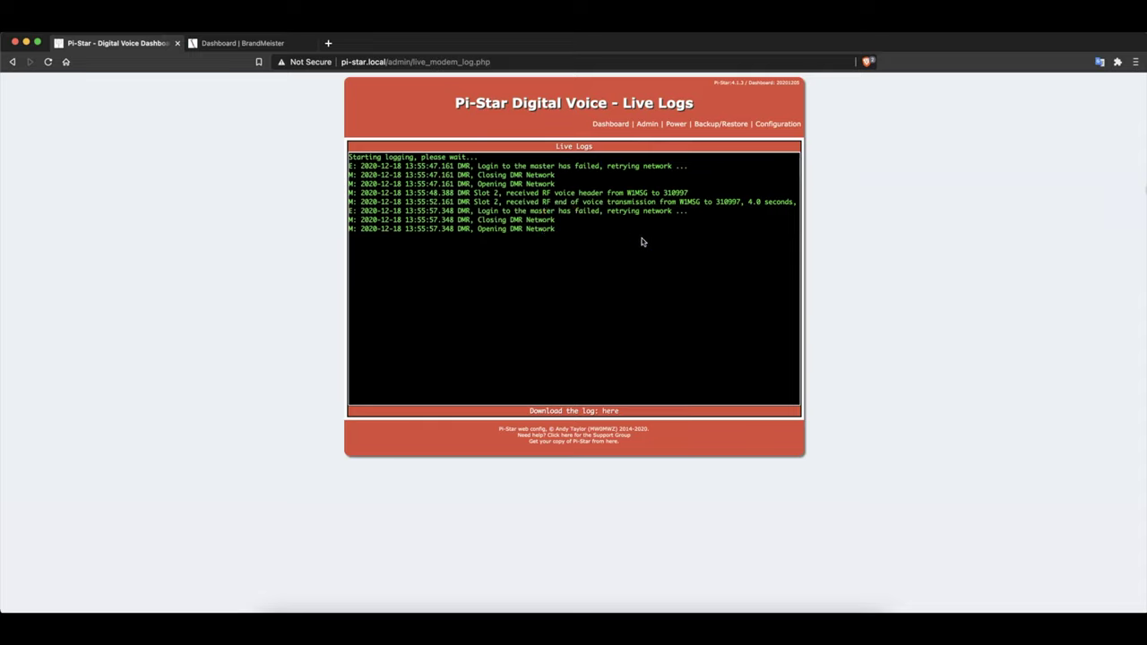
- Go to BrandMeister's SelfCare page and log in with the saved callsign and password
{"action": "left_click", "coordinate": [279, 44]}
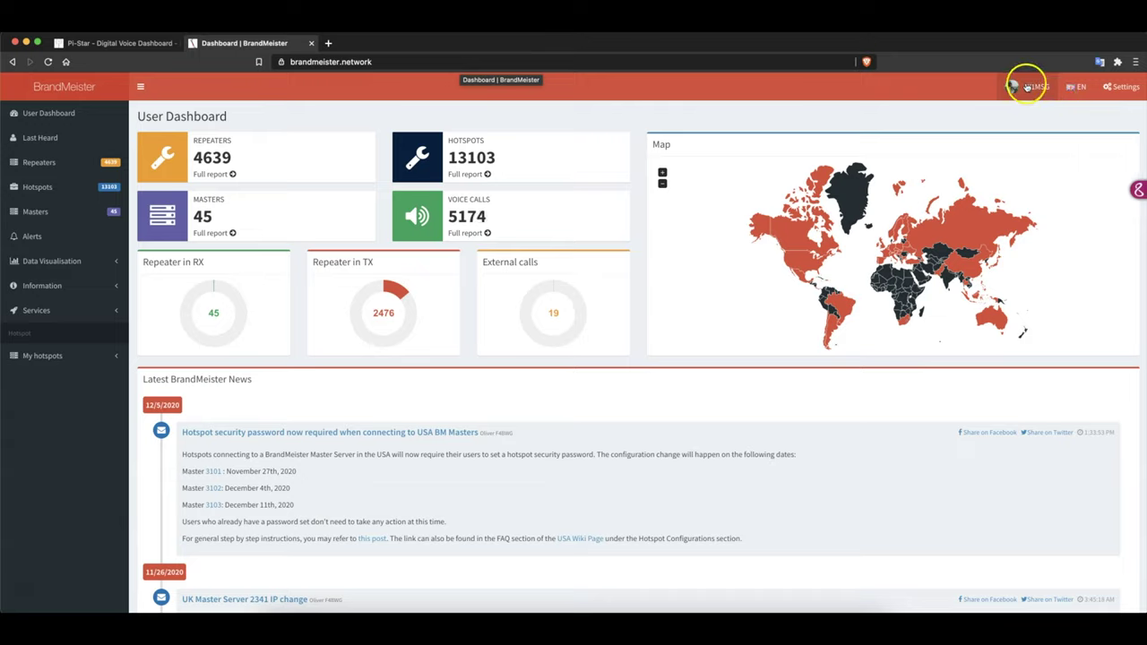
{"action": "left_click", "coordinate": [112, 311]}
{"action": "left_click", "coordinate": [50, 384]}
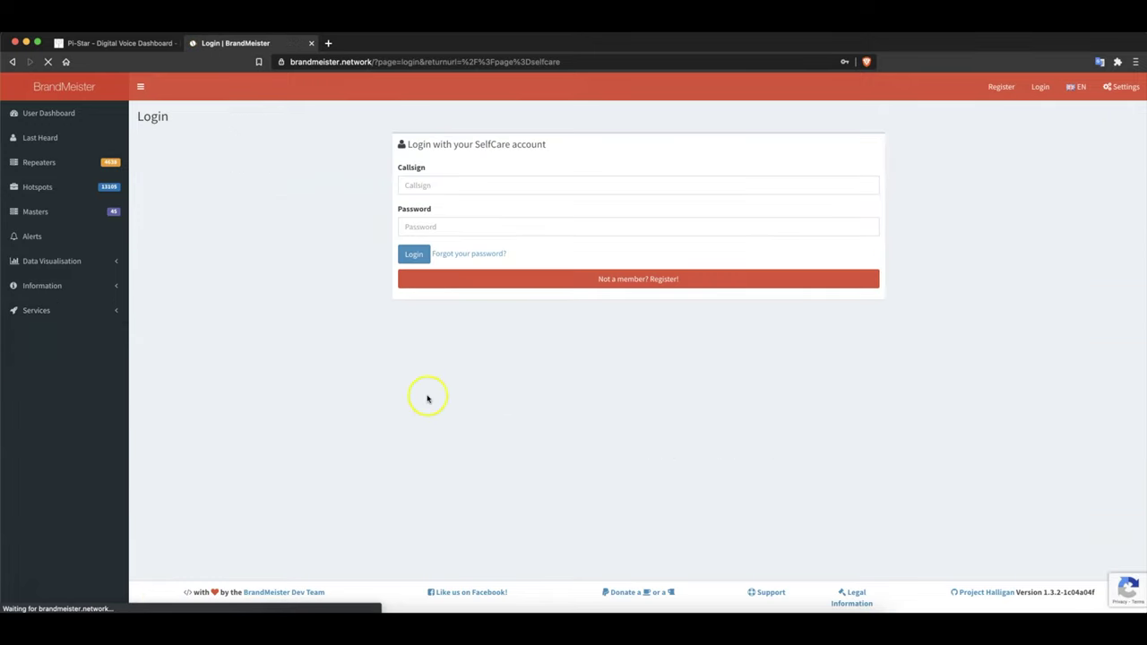
{"action": "left_click", "coordinate": [460, 186]}
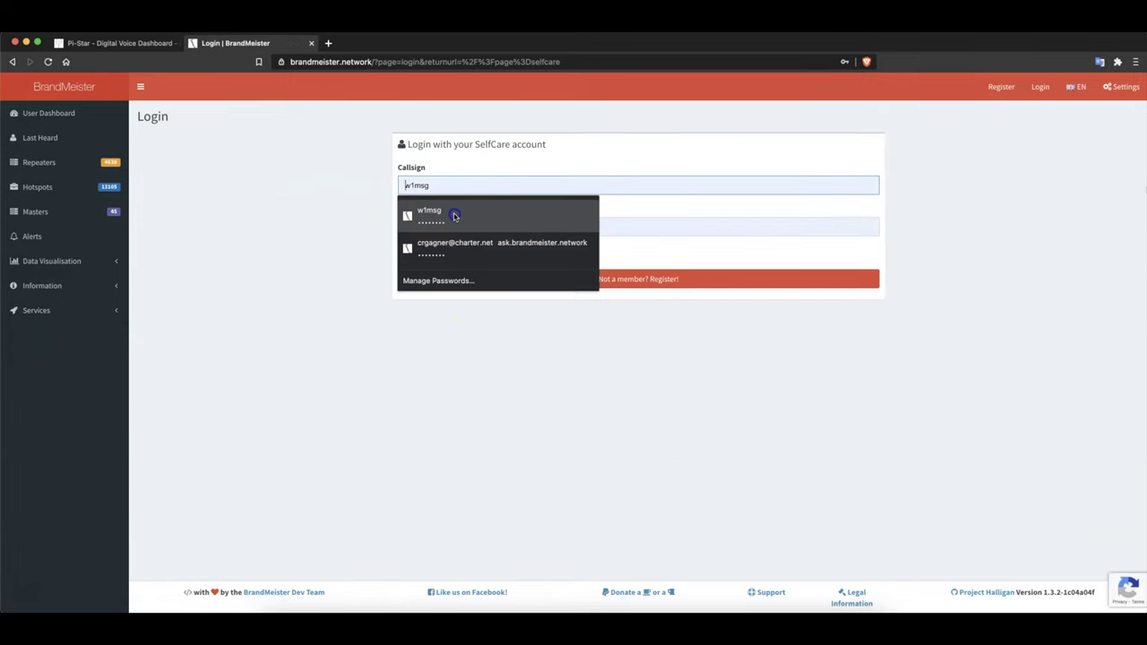
{"action": "left_click", "coordinate": [454, 214]}
{"action": "left_click", "coordinate": [415, 255]}
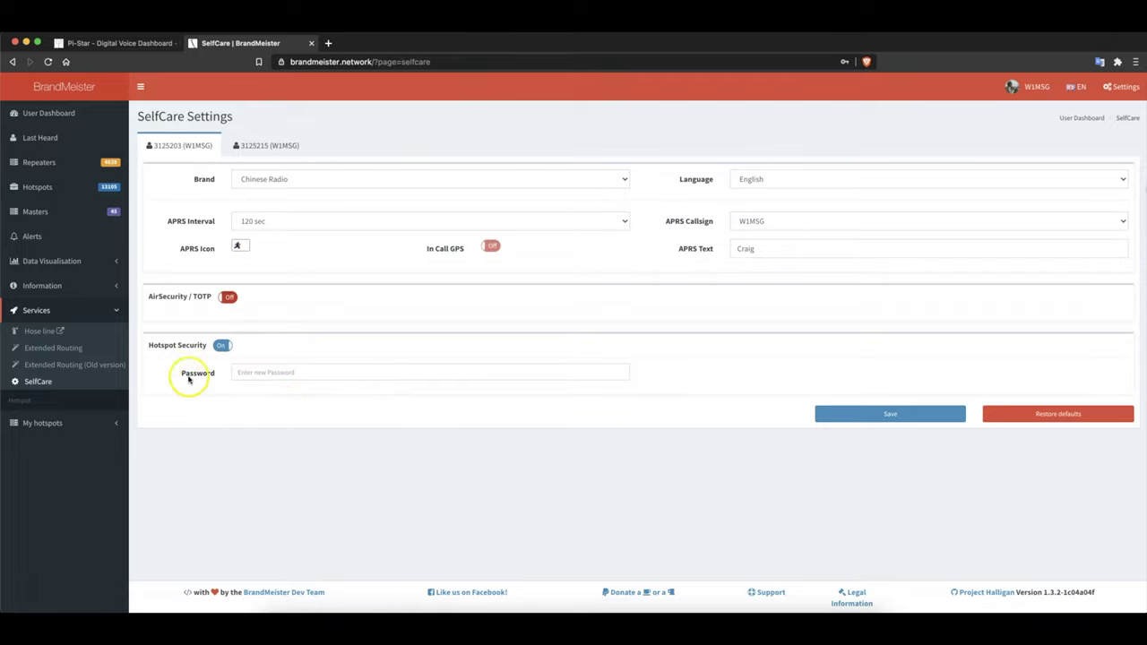
- Keep Hotspot Security on in BrandMeister and save a new hotspot security password
{"action": "left_click", "coordinate": [222, 346]}
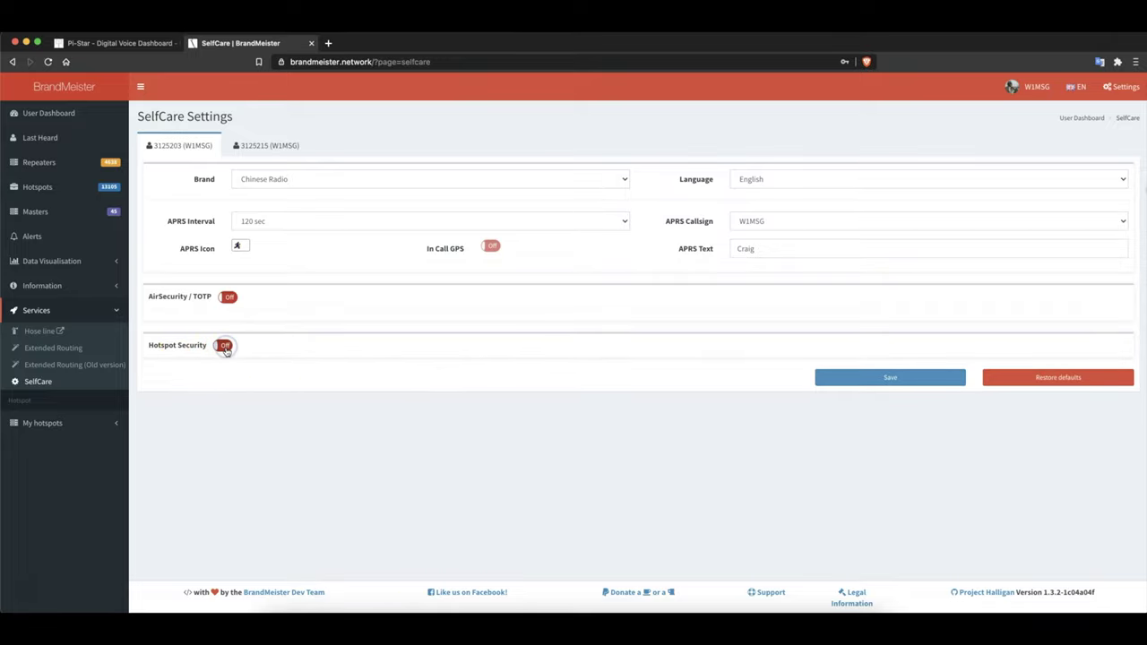
{"action": "left_click", "coordinate": [222, 346]}
{"action": "left_click", "coordinate": [251, 372]}
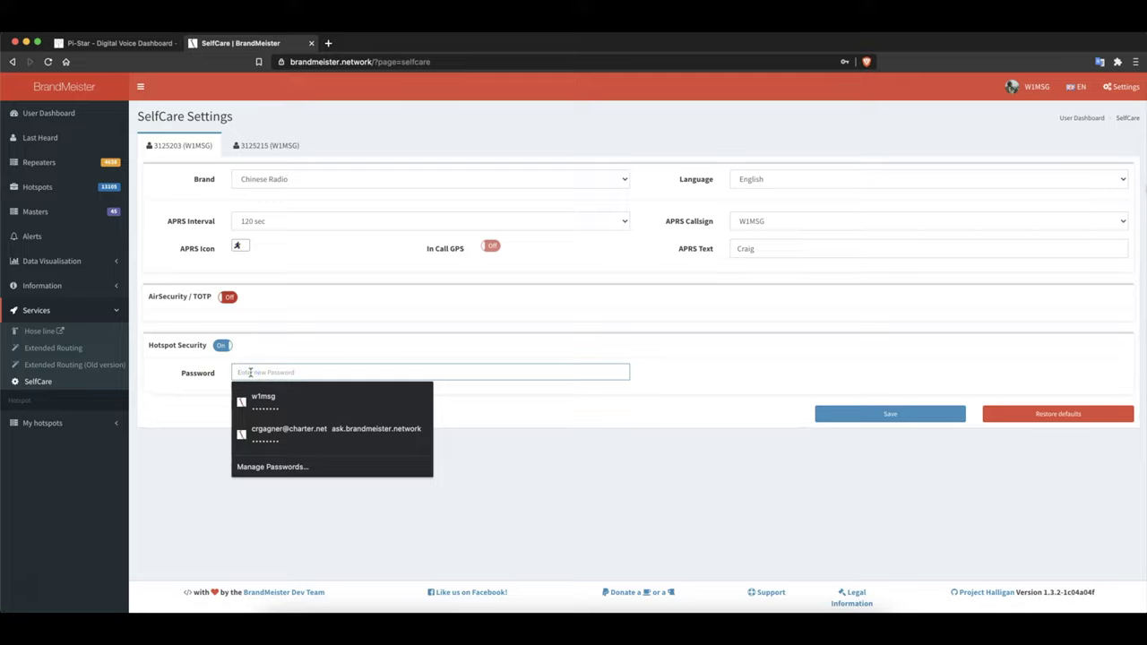
{"action": "type", "text": "pa"}
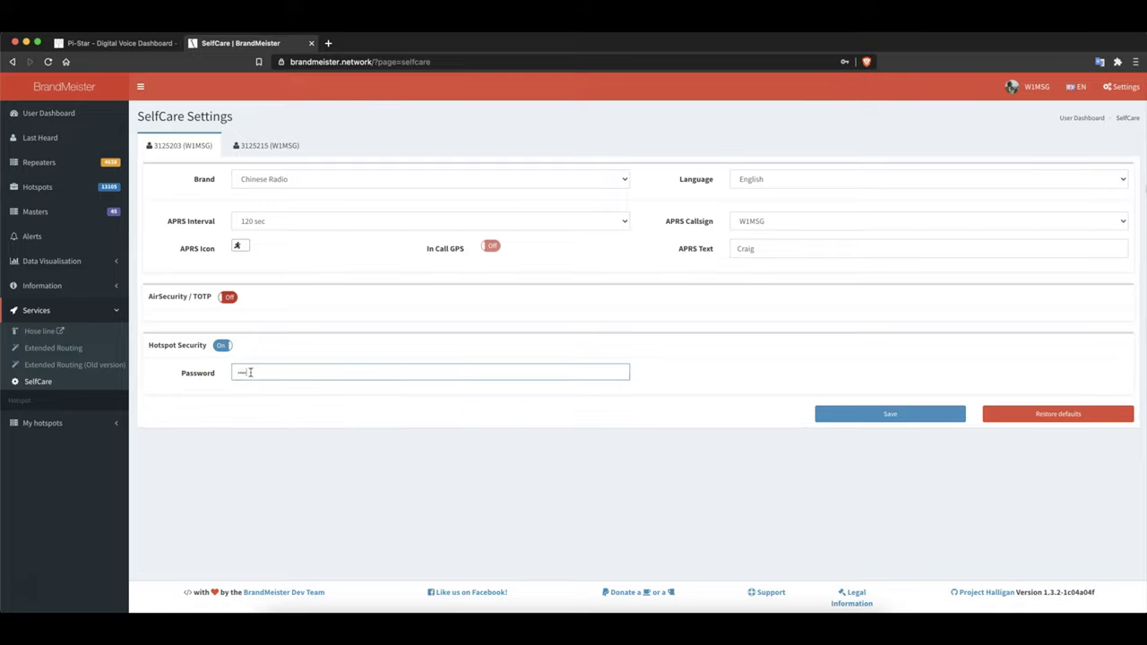
{"action": "key", "text": "BackSpace"}
{"action": "key", "text": "BackSpace"}
{"action": "key", "text": "BackSpace"}
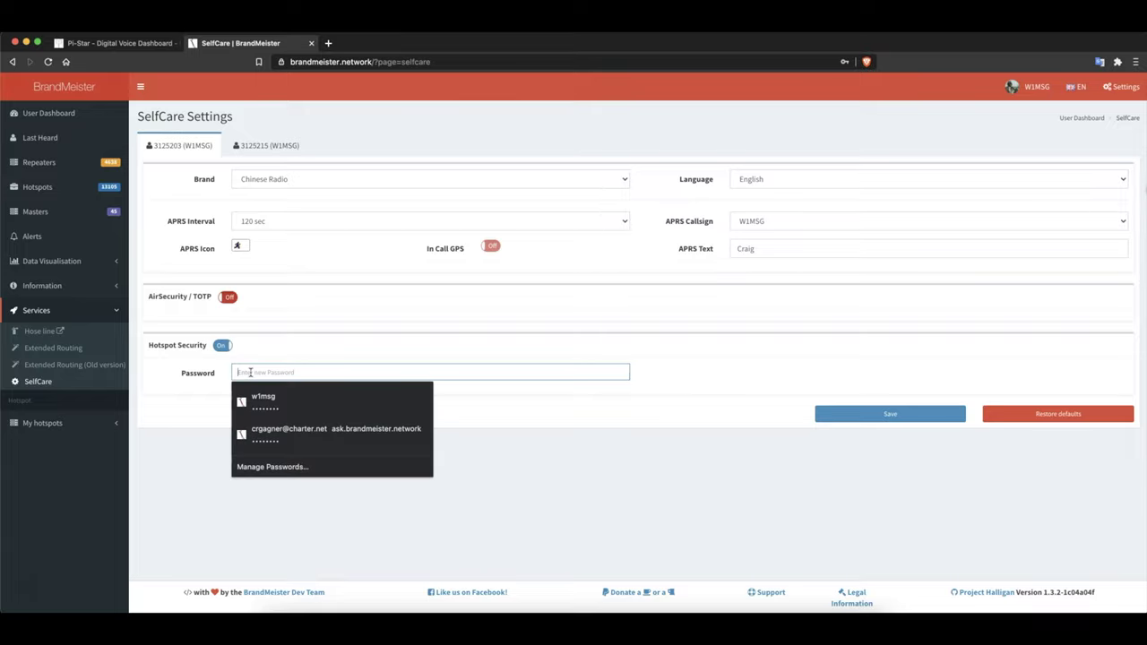
{"action": "type", "text": "p"}
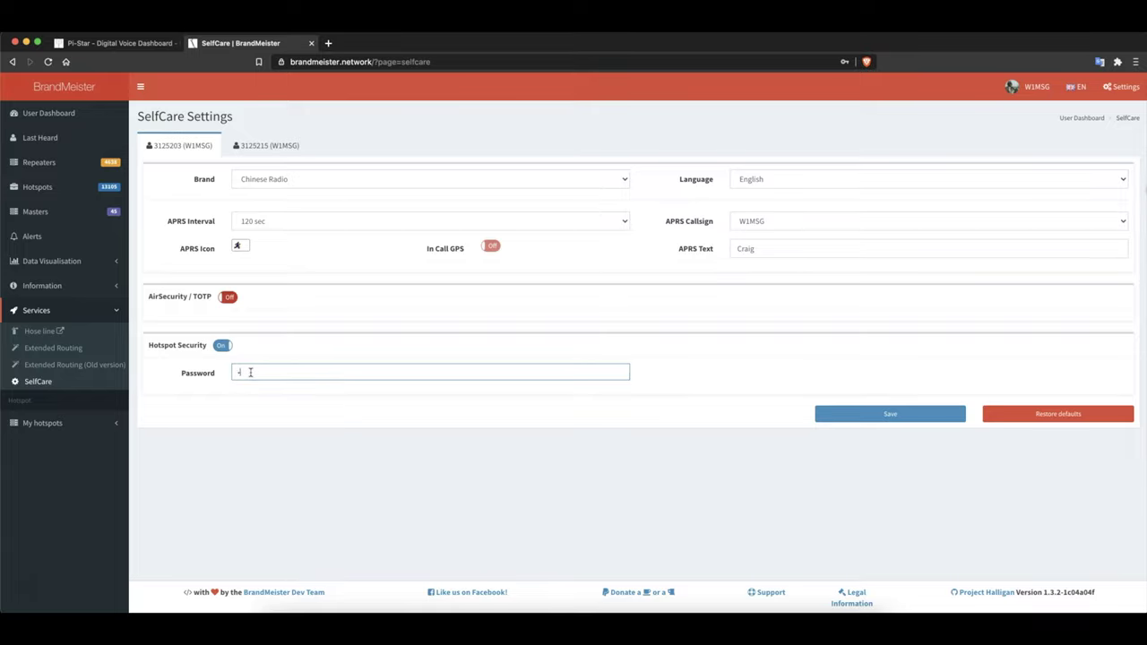
{"action": "type", "text": "a"}
{"action": "left_click", "coordinate": [877, 417]}
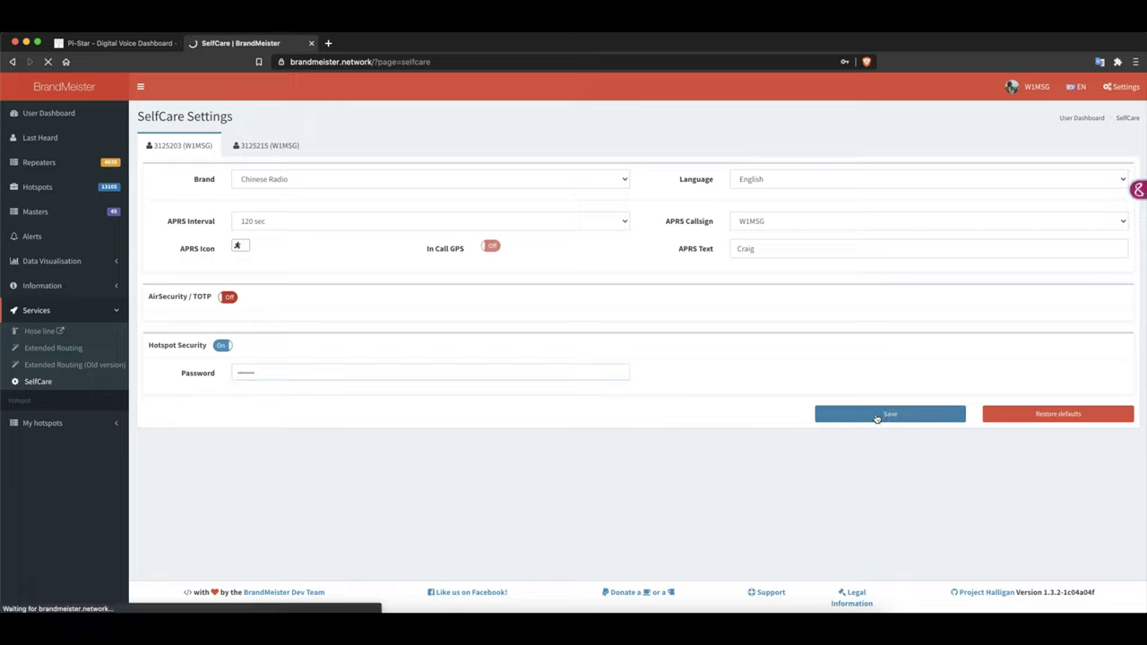
{"action": "left_click", "coordinate": [883, 414]}
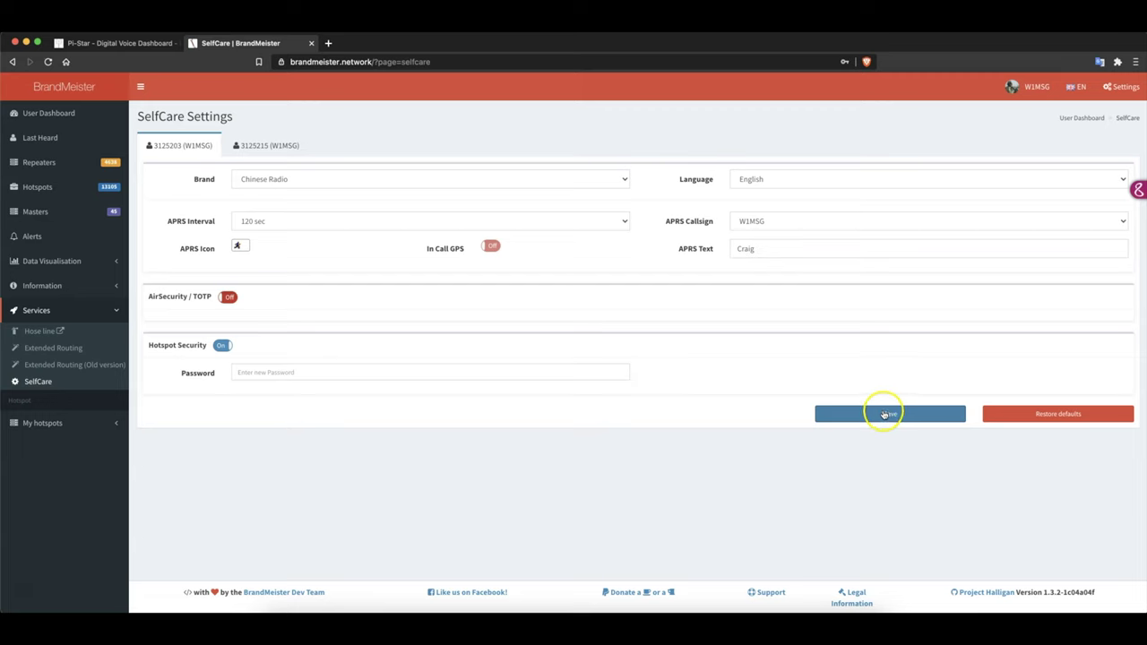
- Enter the matching password in Pi-Star's DMR Configuration Hotspot Security field and apply changes
{"action": "left_click", "coordinate": [125, 43]}
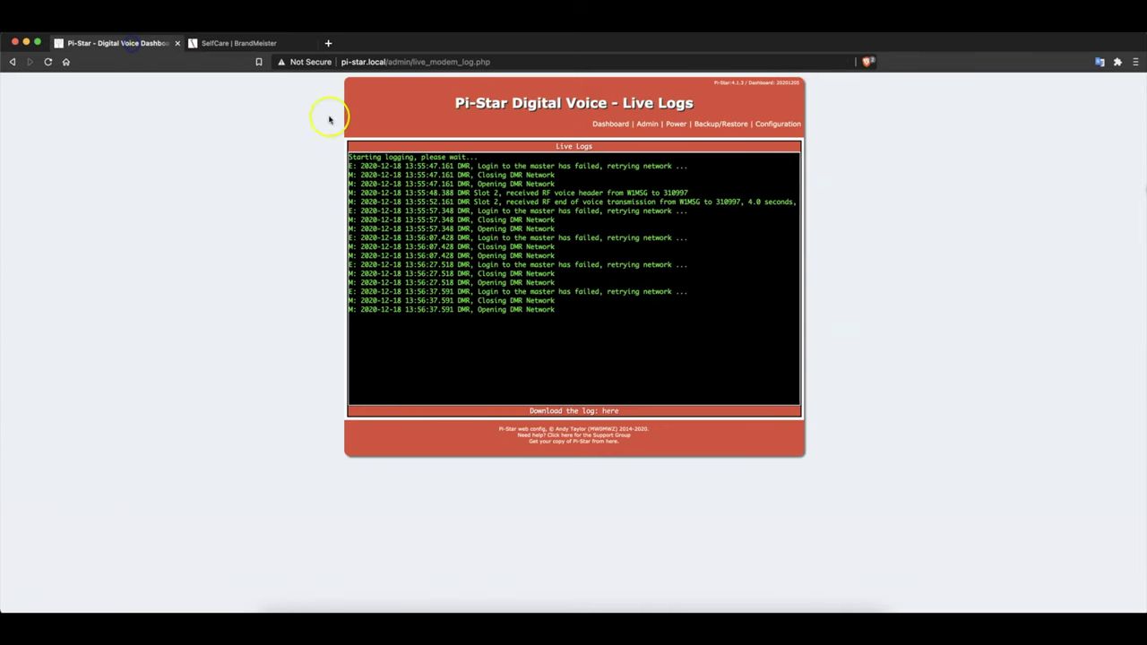
{"action": "left_click", "coordinate": [786, 124]}
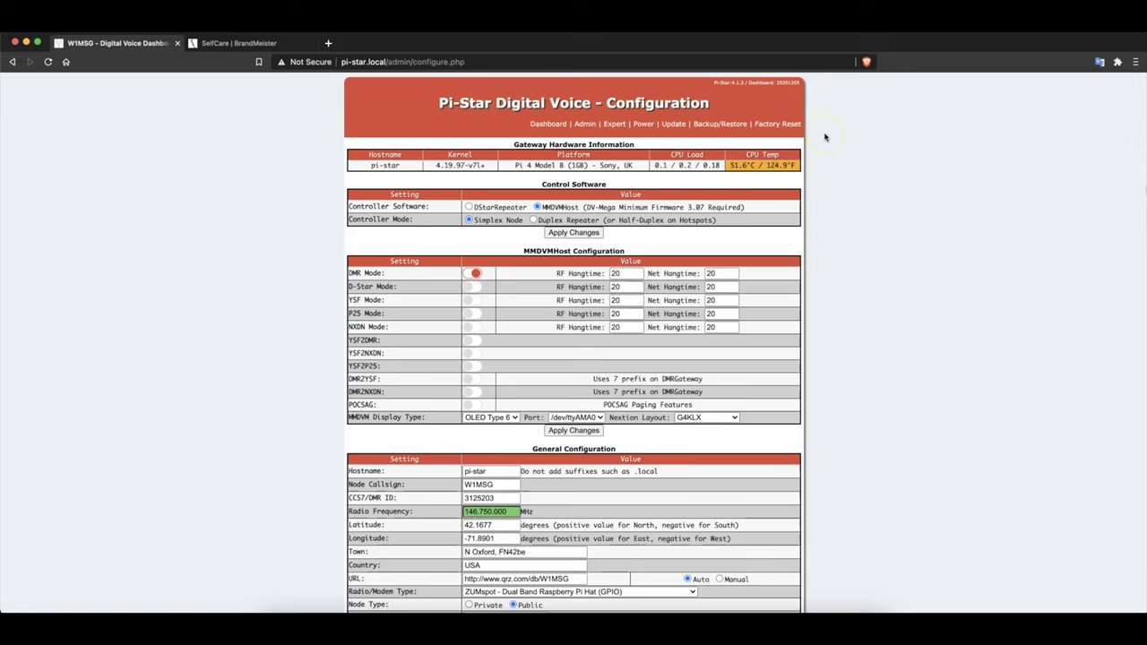
{"action": "scroll", "coordinate": [583, 249], "scroll_direction": "down", "scroll_amount": 2}
{"action": "scroll", "coordinate": [583, 249], "scroll_direction": "down", "scroll_amount": 4}
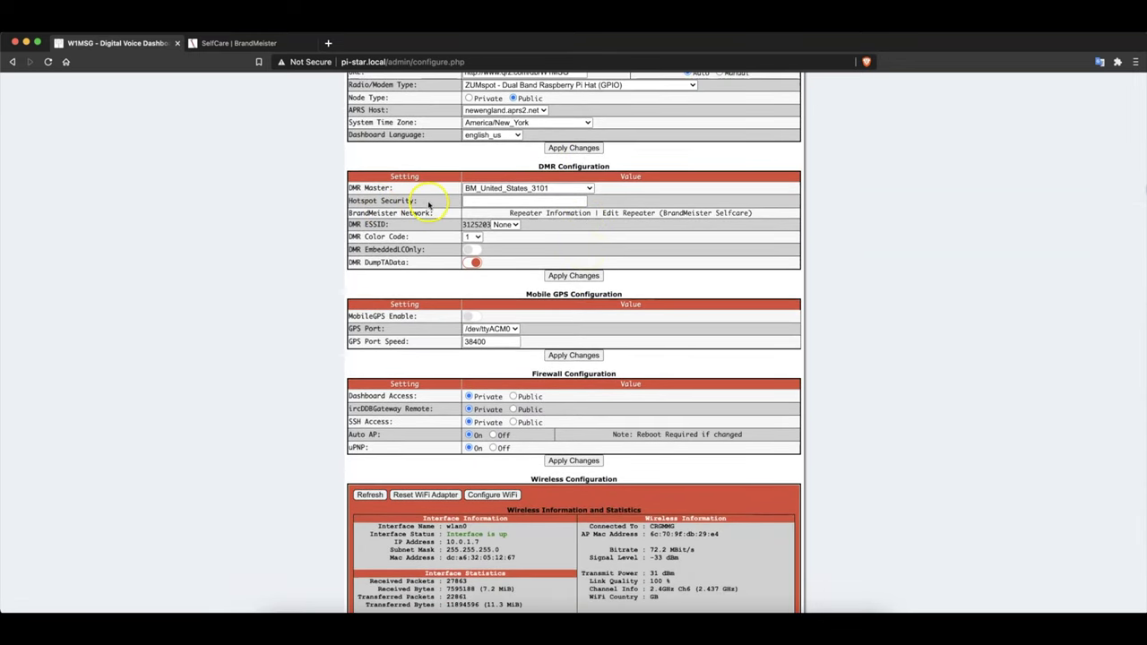
{"action": "left_click", "coordinate": [469, 201]}
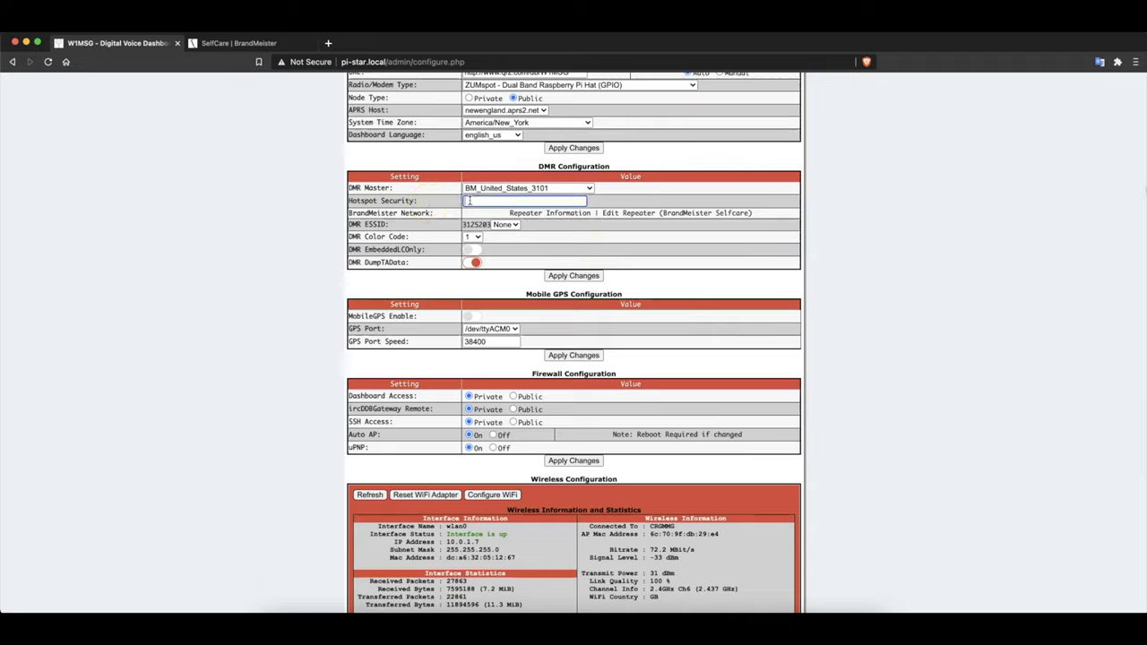
{"action": "type", "text": "a"}
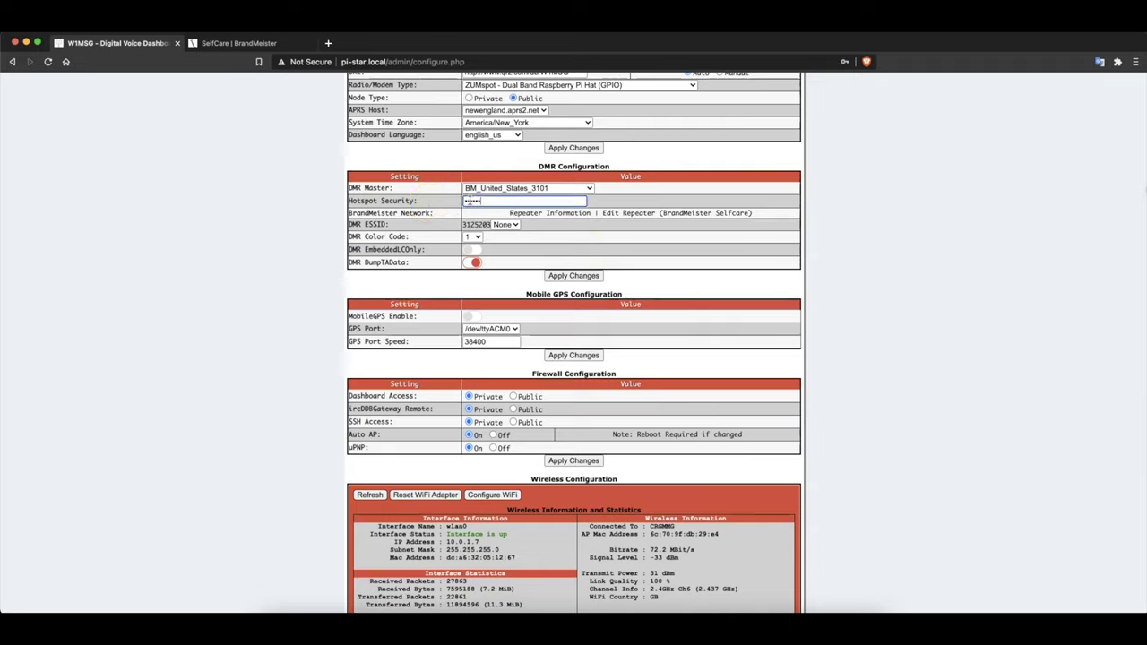
{"action": "type", "text": "a"}
{"action": "left_click", "coordinate": [573, 276]}
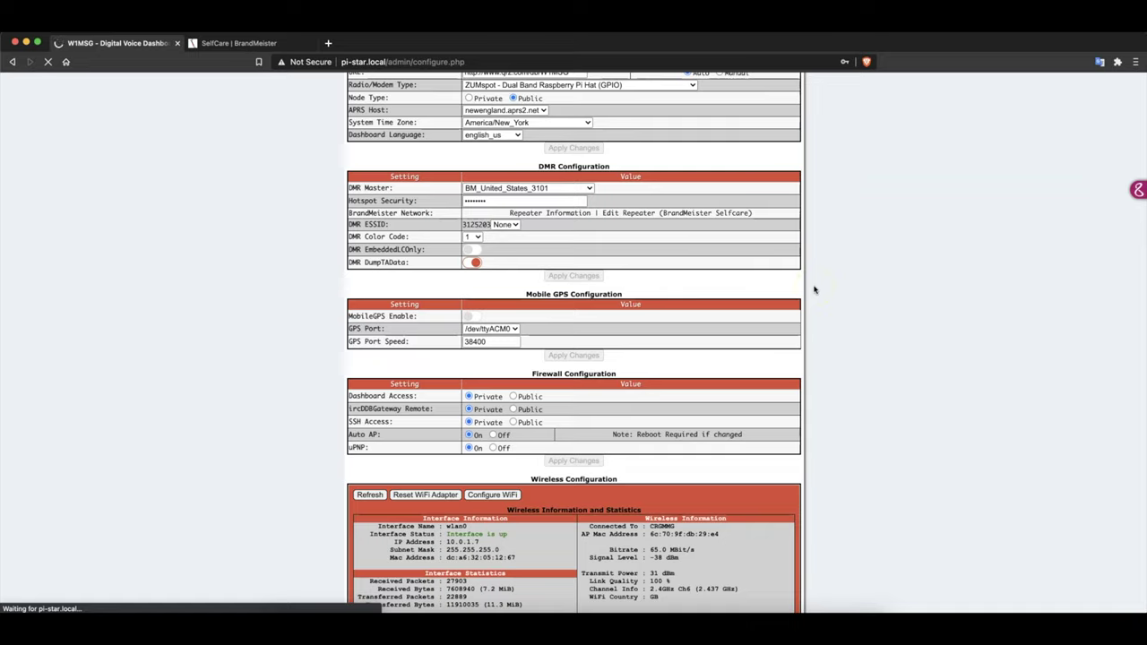
{"action": "left_click", "coordinate": [771, 274]}
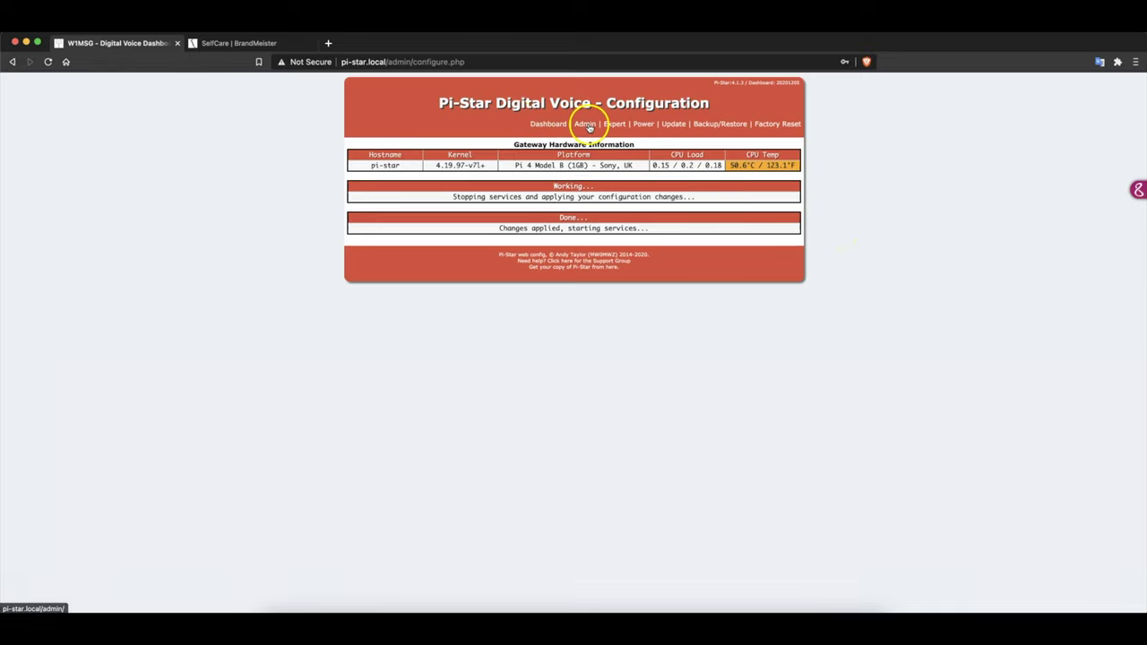
- Reopen Pi-Star's Live Logs to confirm 'Logged into the master successfully'
{"action": "left_click", "coordinate": [586, 124]}
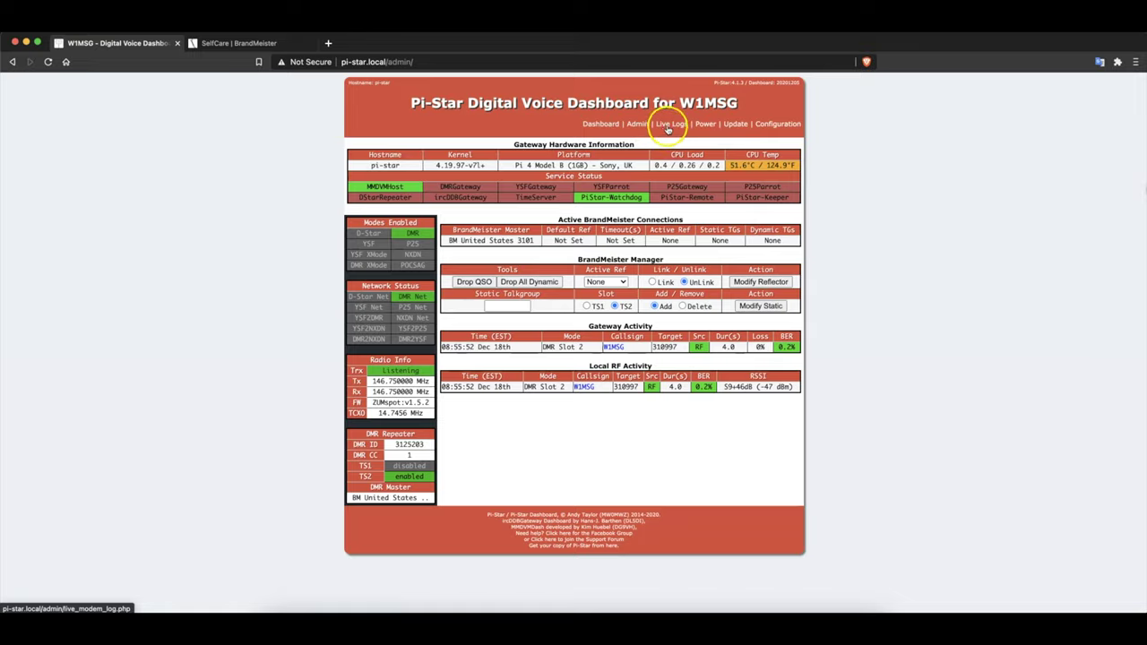
{"action": "left_click", "coordinate": [670, 124]}
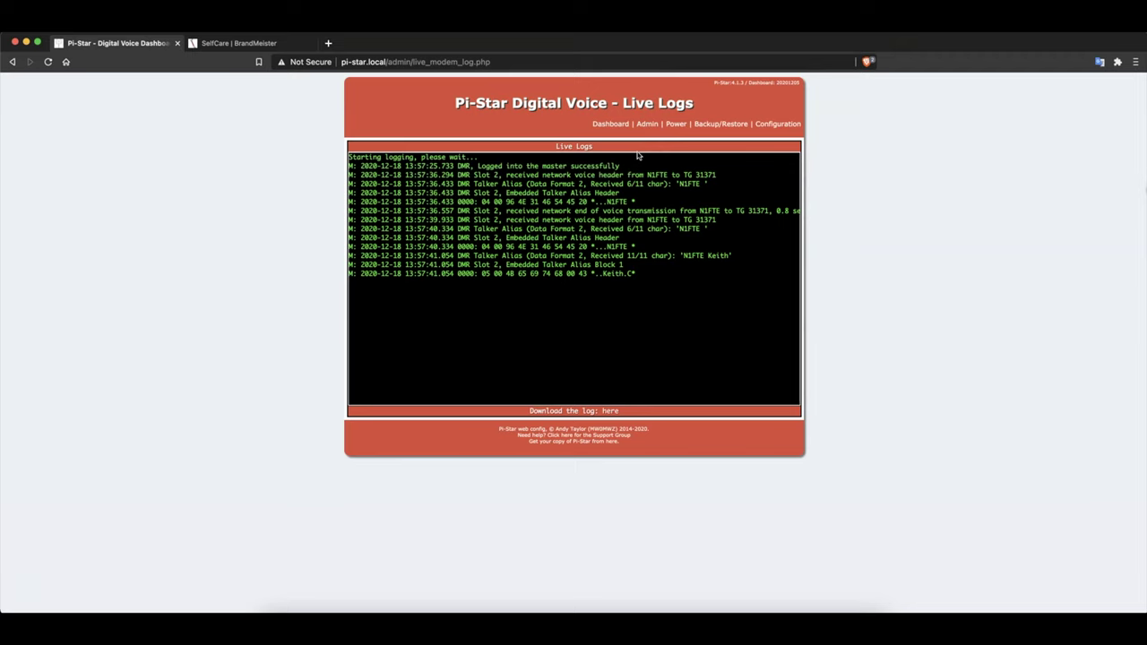
- Remove '/?page=selfcare' from the BrandMeister URL to load the dashboard and scroll to the news
{"action": "left_click", "coordinate": [244, 44]}
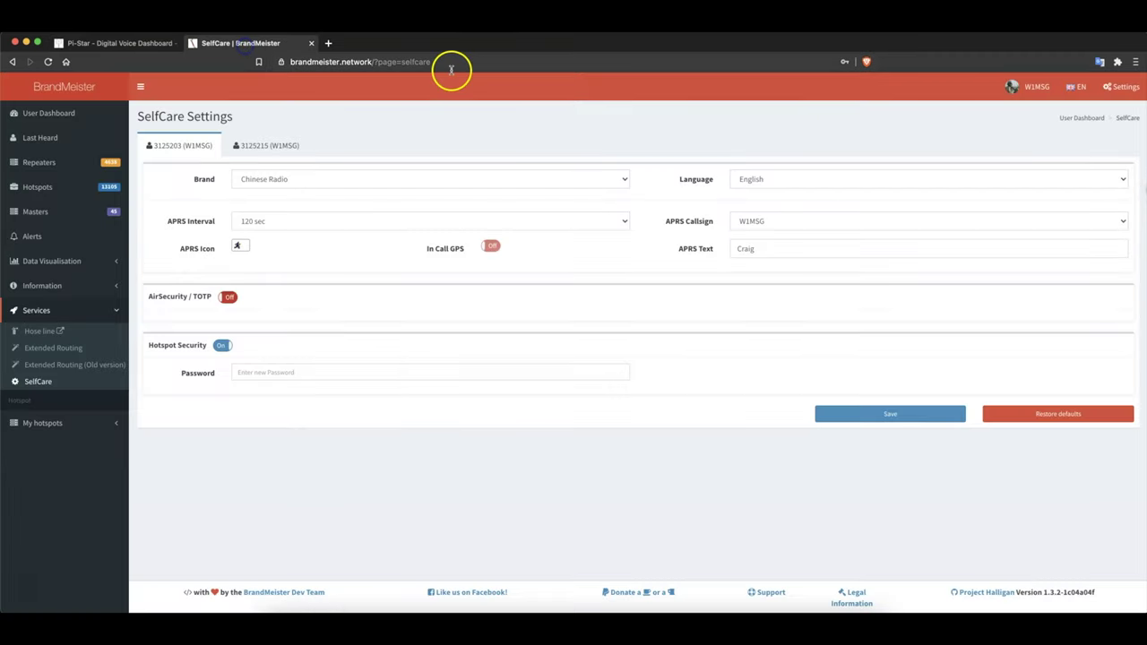
{"action": "left_click", "coordinate": [359, 63]}
{"action": "left_click", "coordinate": [376, 62]}
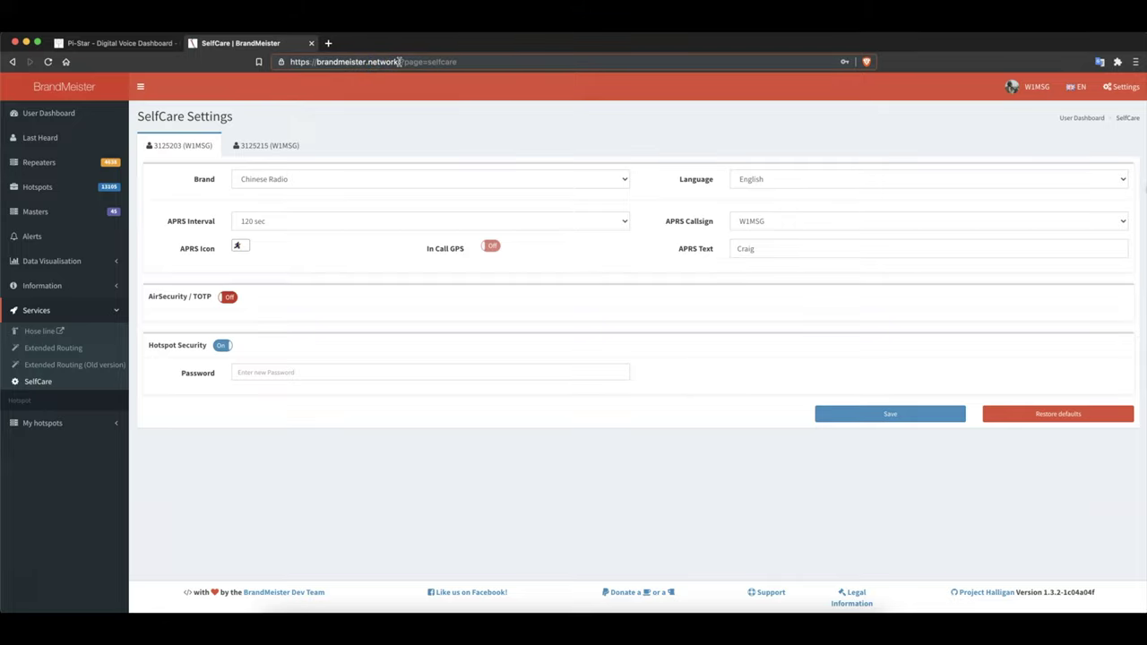
{"action": "left_click_drag", "start_coordinate": [400, 62], "coordinate": [492, 60]}
{"action": "key", "text": "BackSpace"}
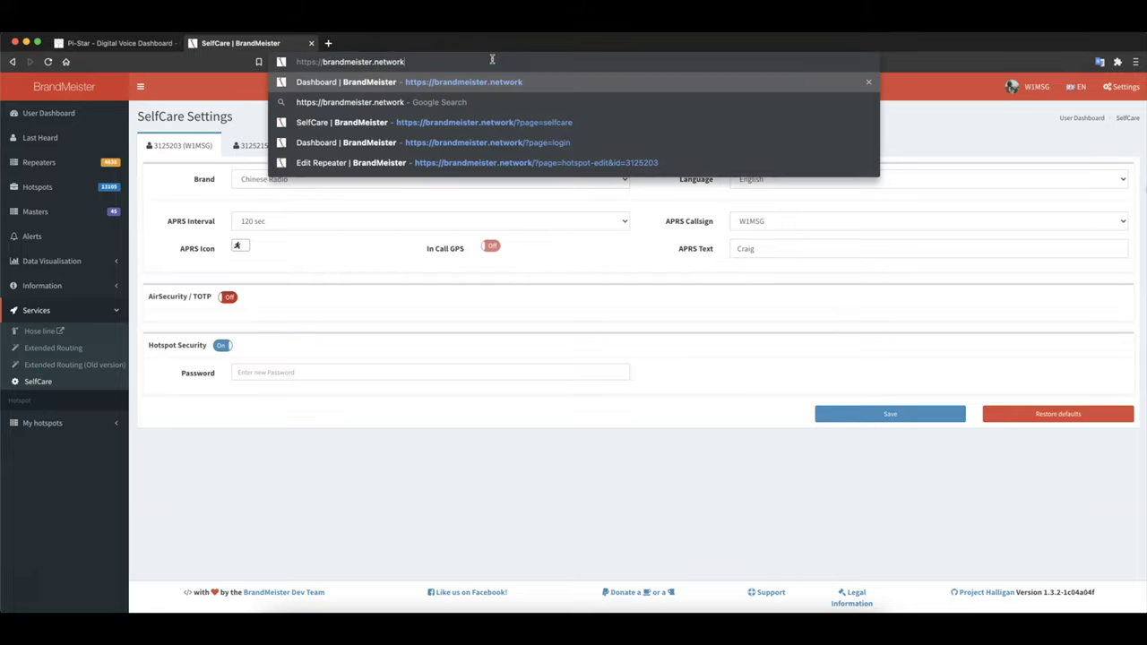
{"action": "key", "text": "Return"}
{"action": "scroll", "coordinate": [476, 198], "scroll_direction": "down", "scroll_amount": 2}
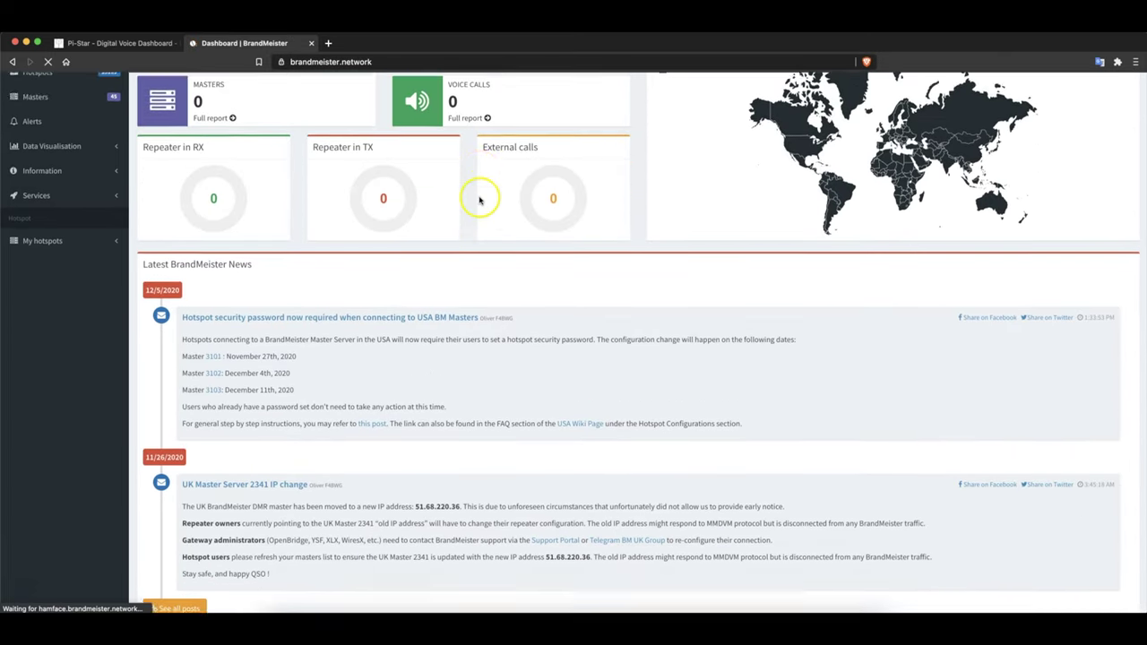
{"action": "scroll", "coordinate": [176, 305], "scroll_direction": "down", "scroll_amount": 2}
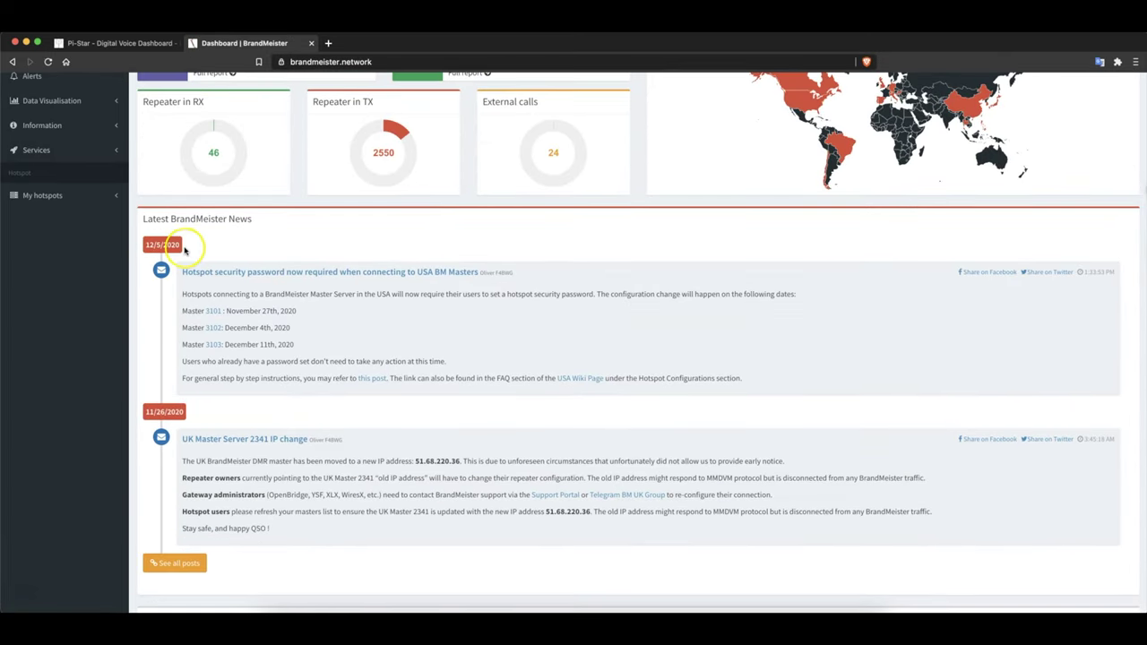